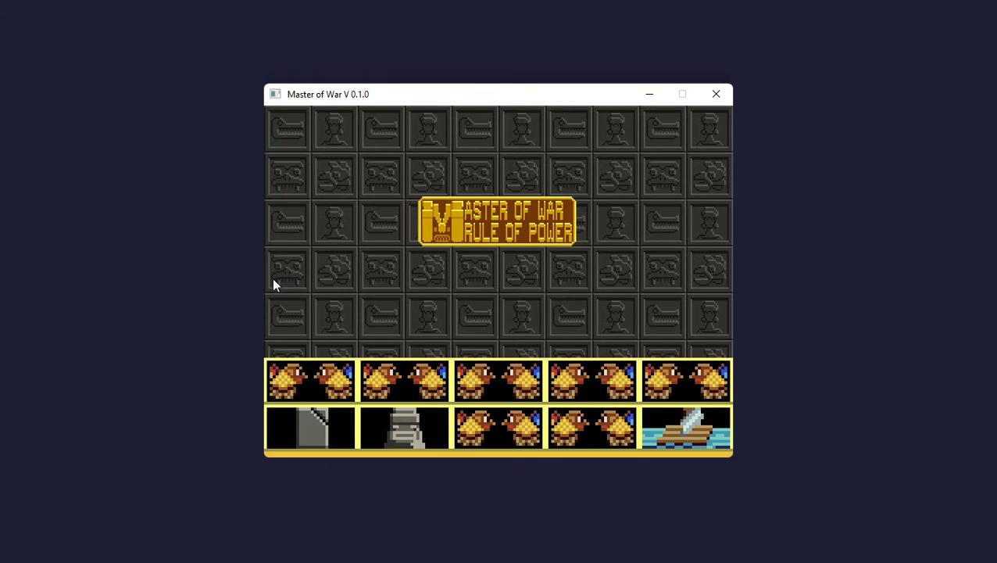
# Load the saved map 'ALONE' with two grass patches on stone into the editor.
pyautogui.click(294, 425)
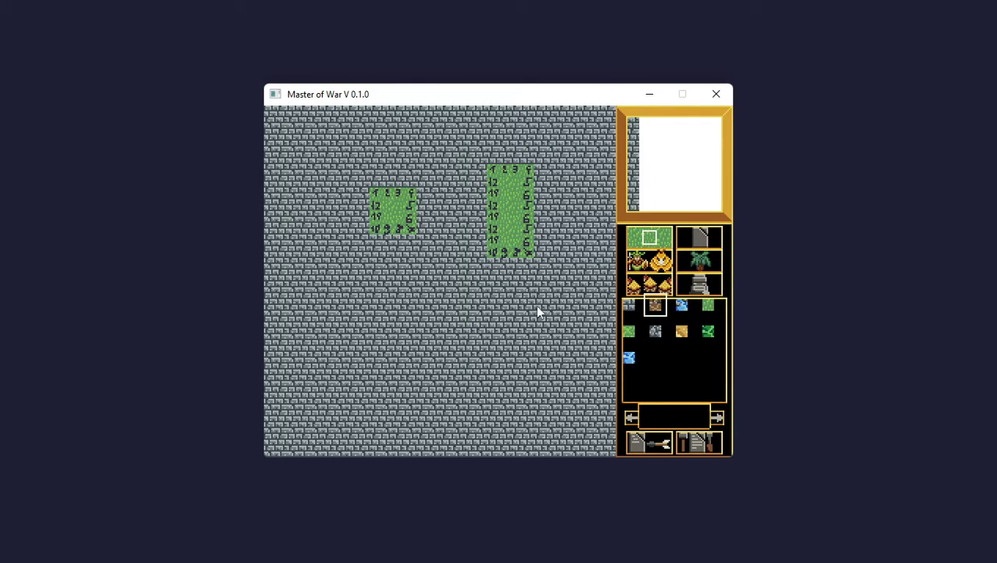
# Paint brown dirt over the upper stone floor, covering both grass patches and filling the notch.
pyautogui.moveTo(539, 311); pyautogui.dragTo(530, 250)
pyautogui.moveTo(530, 193); pyautogui.dragTo(505, 182)
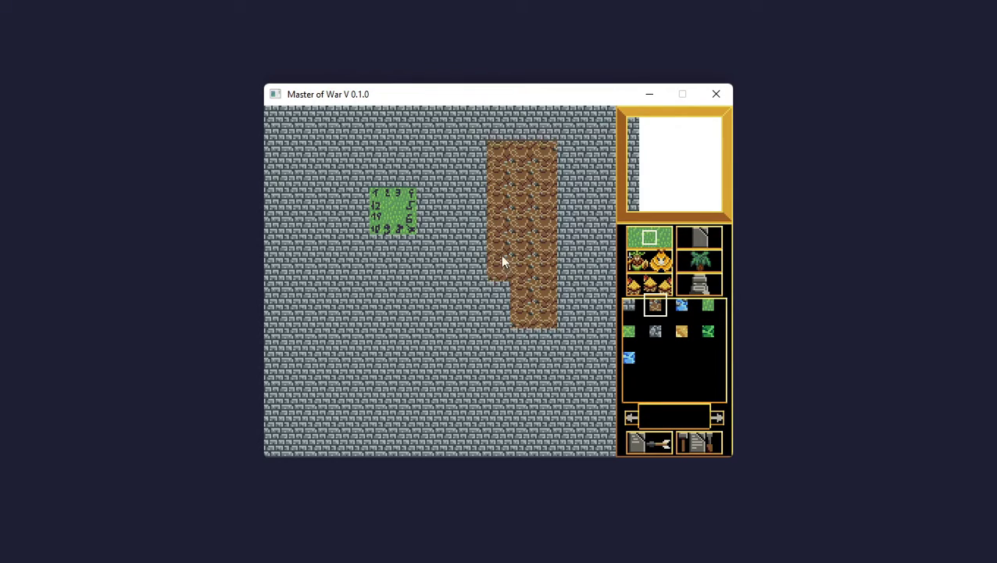
pyautogui.moveTo(478, 307)
pyautogui.mouseDown()
pyautogui.moveTo(474, 173)
pyautogui.moveTo(373, 167)
pyautogui.moveTo(434, 217)
pyautogui.mouseUp()
pyautogui.moveTo(349, 249)
pyautogui.mouseDown()
pyautogui.moveTo(470, 272)
pyautogui.moveTo(425, 302)
pyautogui.moveTo(358, 303)
pyautogui.mouseUp()
# Paint a yellow sand strip below the dirt, raising its right end.
pyautogui.click(678, 332)
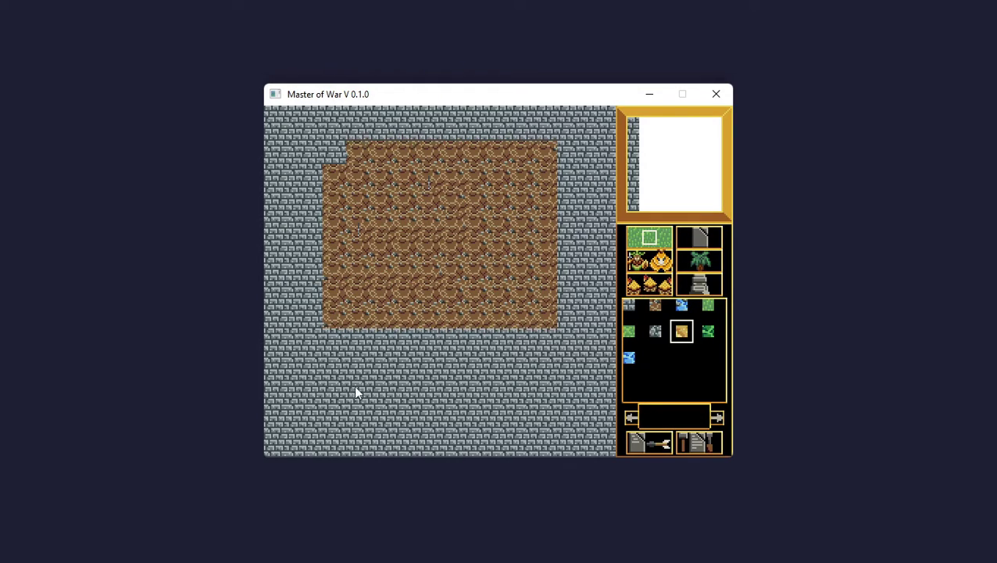
pyautogui.moveTo(388, 408); pyautogui.dragTo(473, 408)
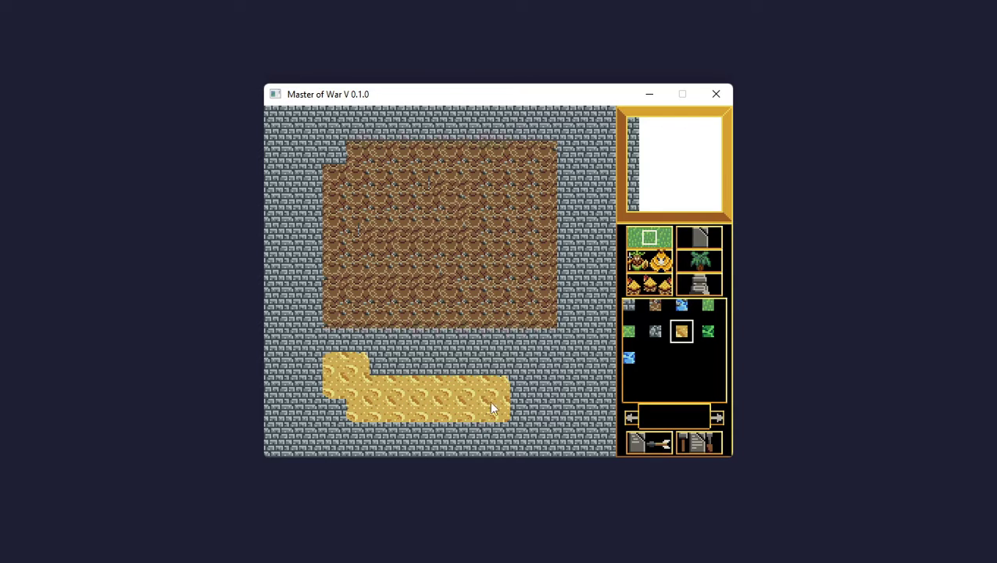
pyautogui.click(524, 383)
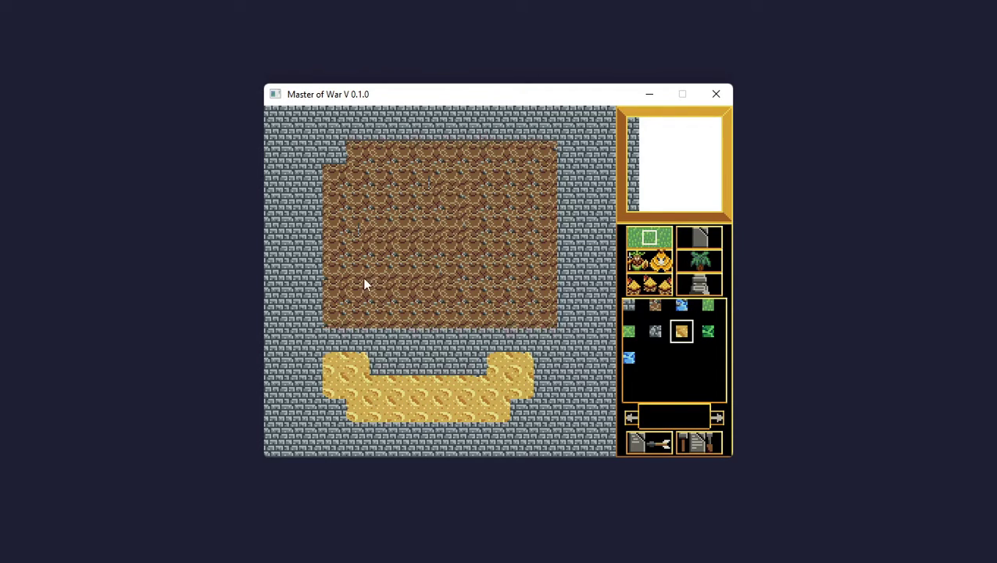